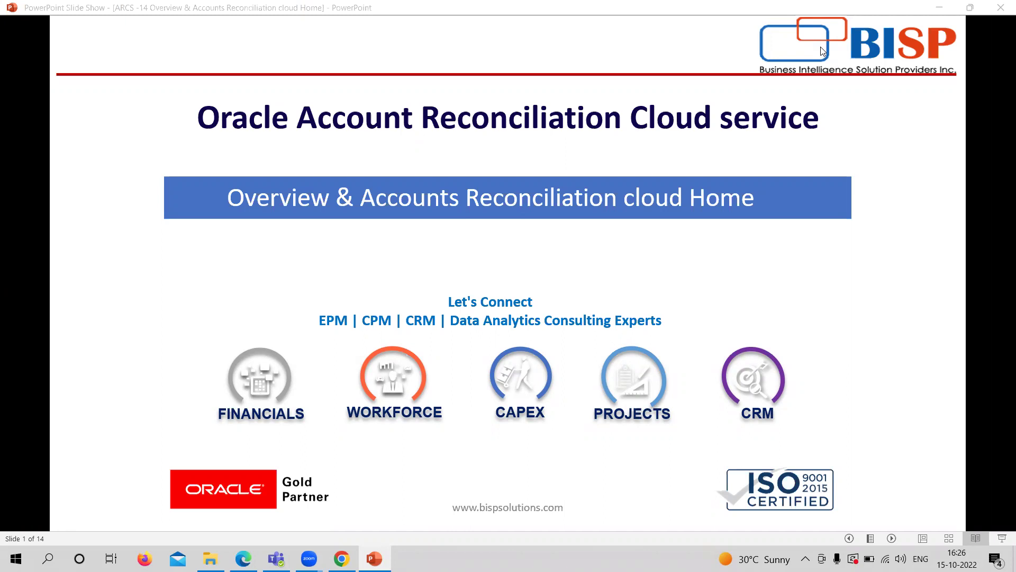
{"action": "left_click", "coordinate": [912, 188]}
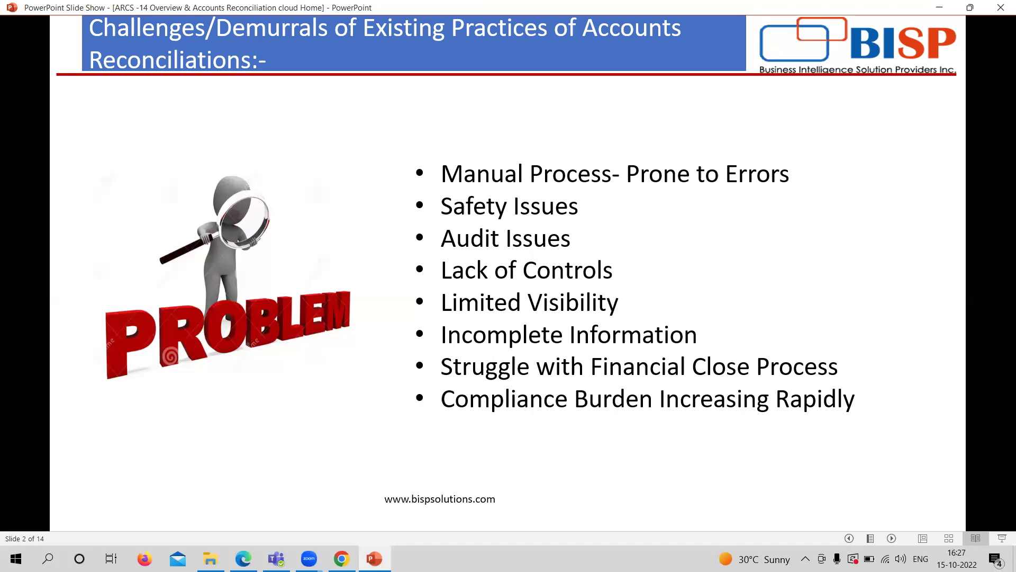
{"action": "key", "text": "Right"}
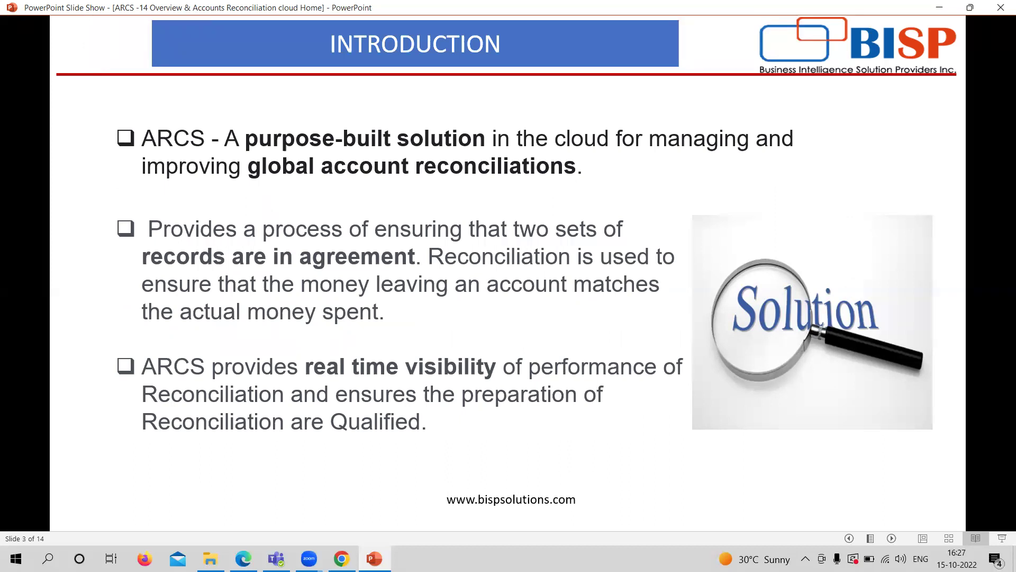
{"action": "key", "text": "Right"}
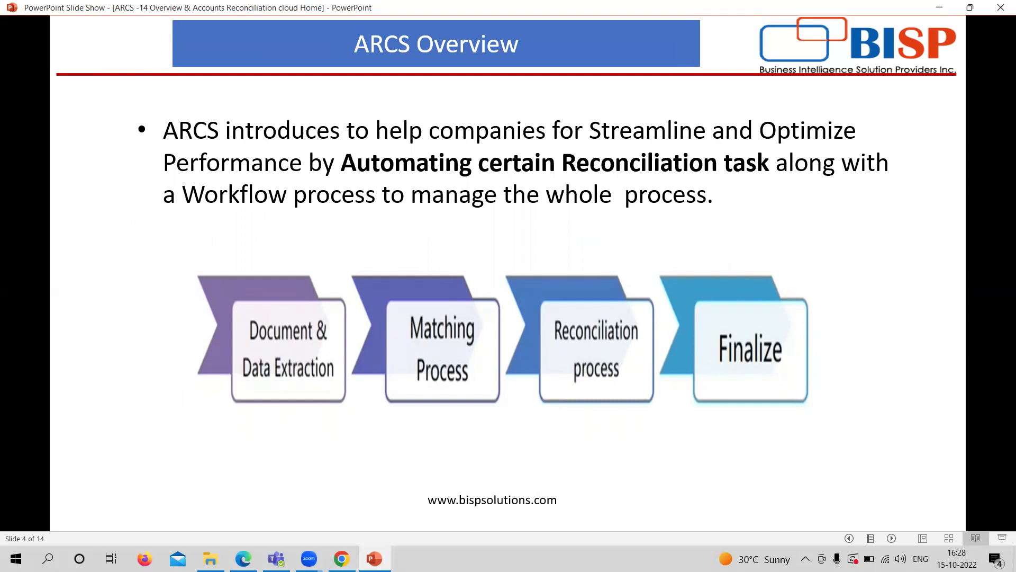
{"action": "key", "text": "Right"}
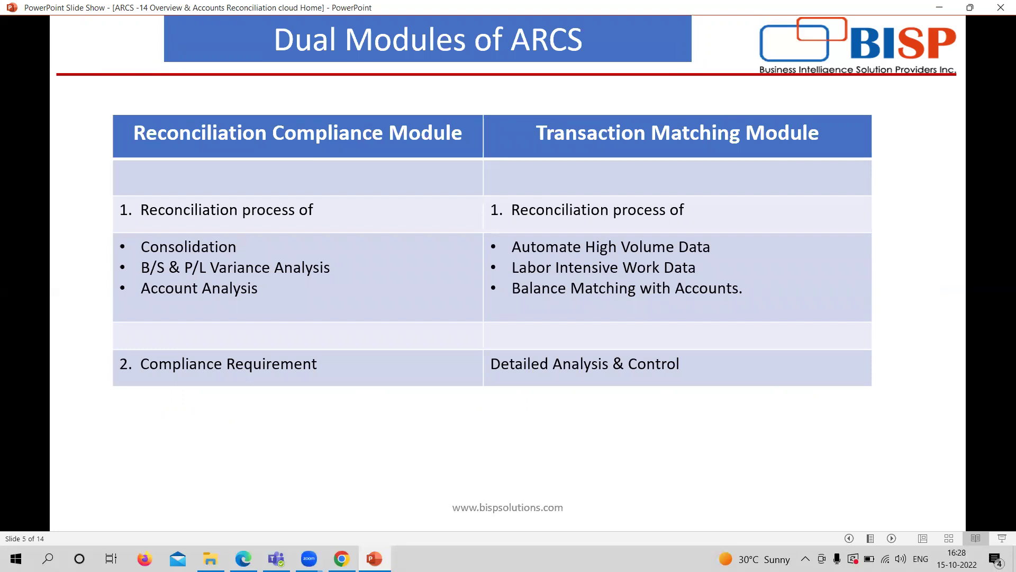
{"action": "key", "text": "Right"}
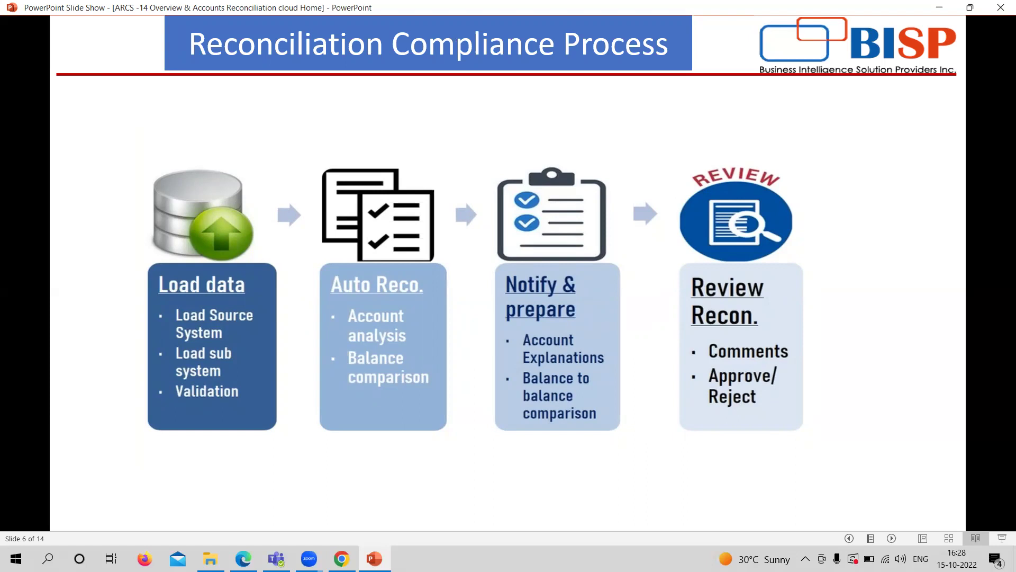
{"action": "key", "text": "Right"}
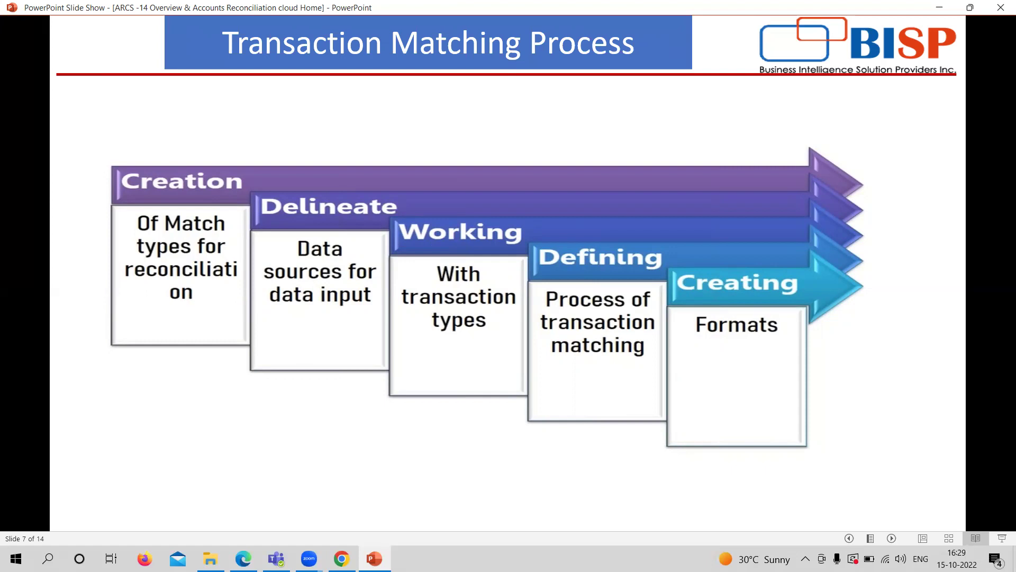
{"action": "key", "text": "Right"}
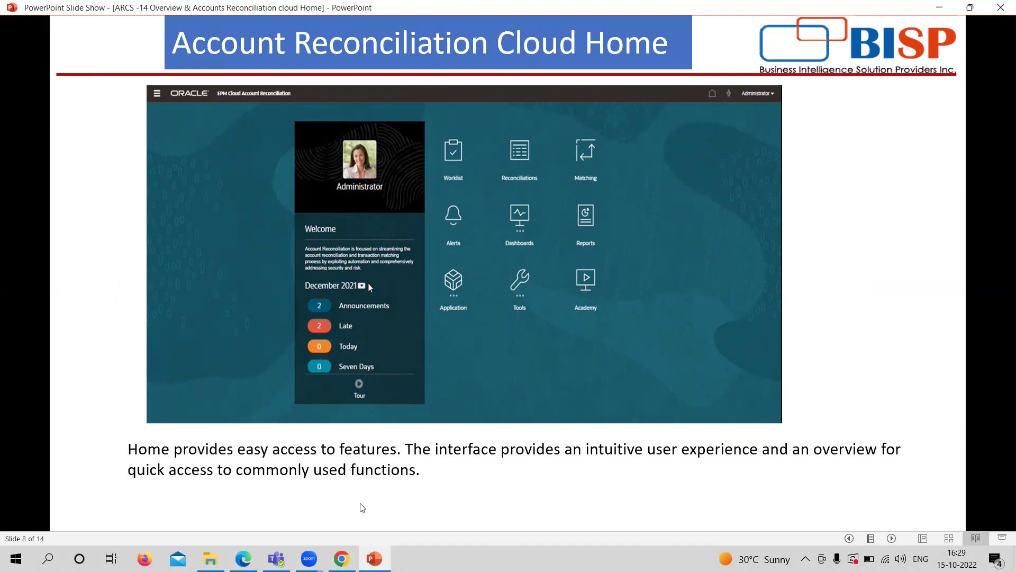
Switch to Oracle EPM Cloud Account Reconciliation in Chrome and look over the home page's Navigator links and available periods
{"action": "left_click", "coordinate": [341, 558]}
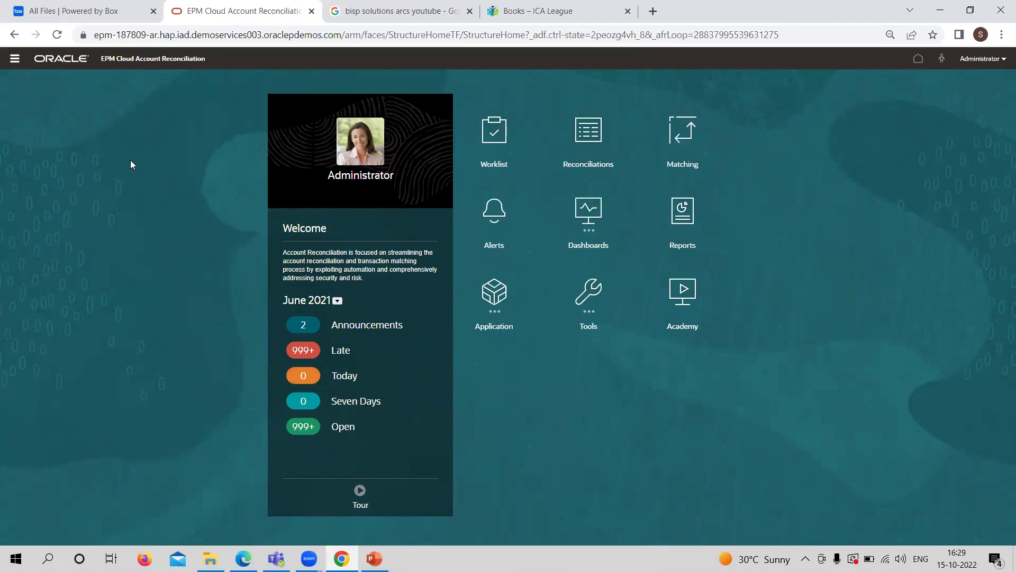
{"action": "left_click", "coordinate": [11, 59]}
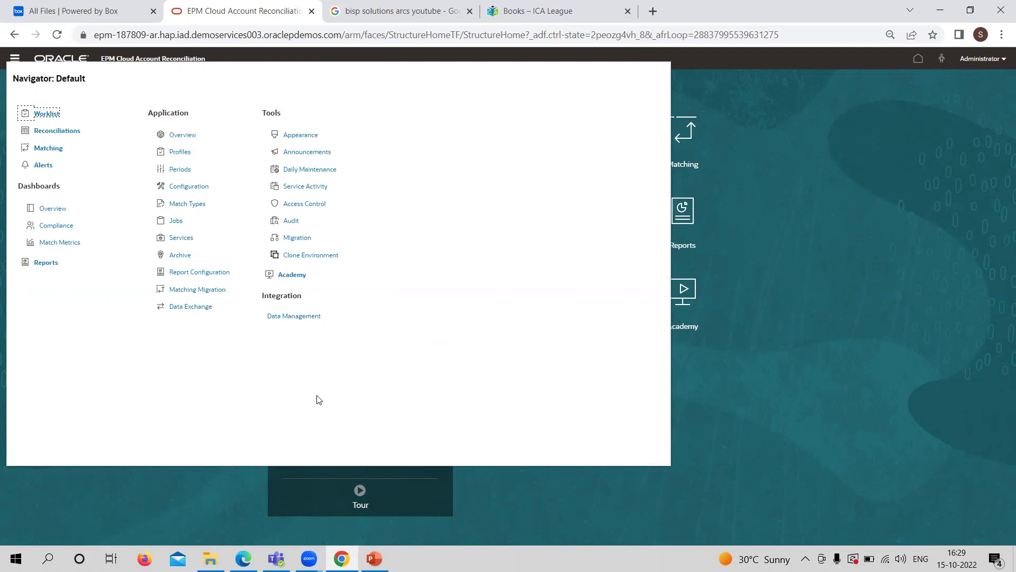
{"action": "left_click", "coordinate": [908, 427]}
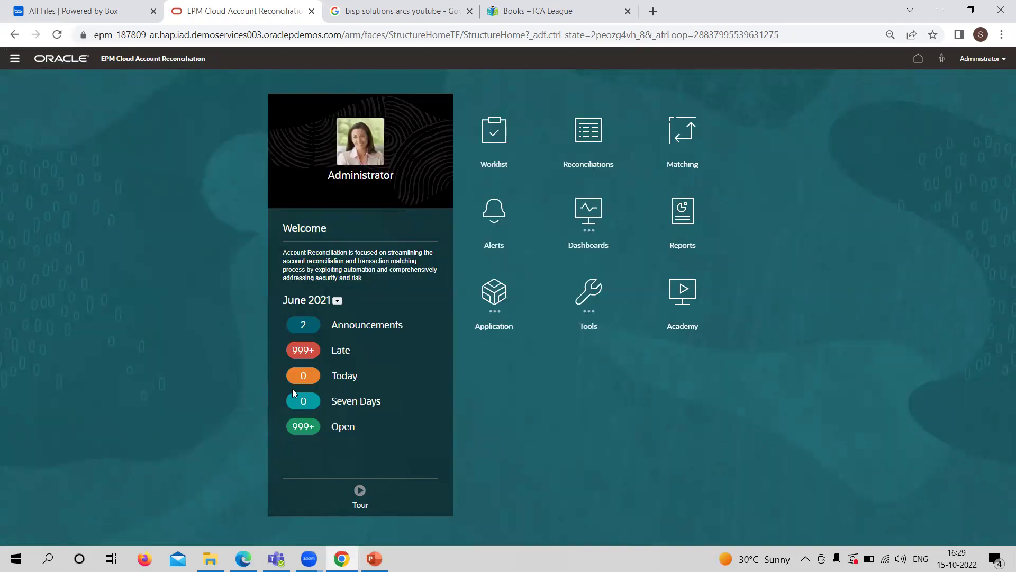
{"action": "left_click", "coordinate": [337, 301]}
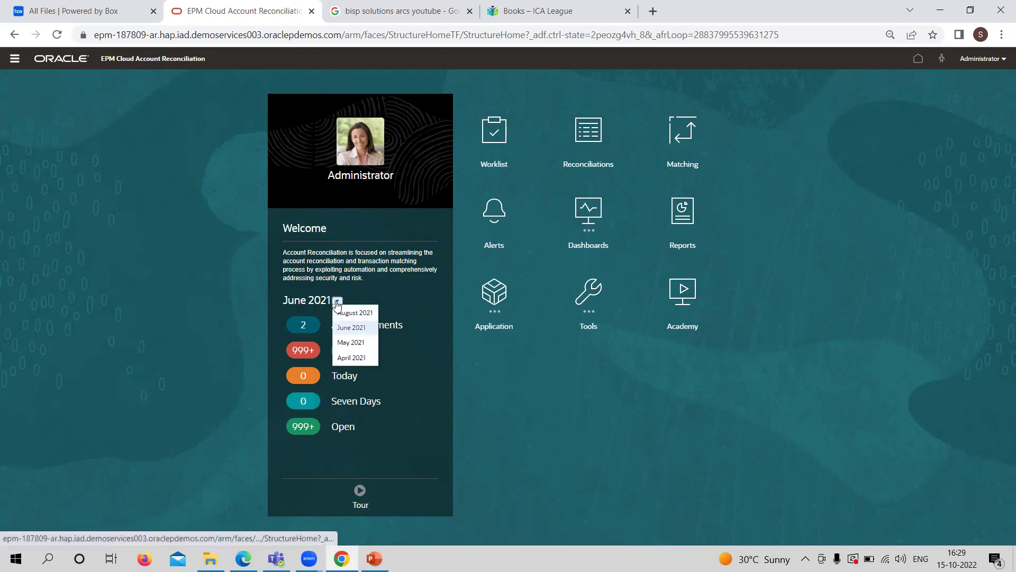
{"action": "left_click", "coordinate": [220, 357]}
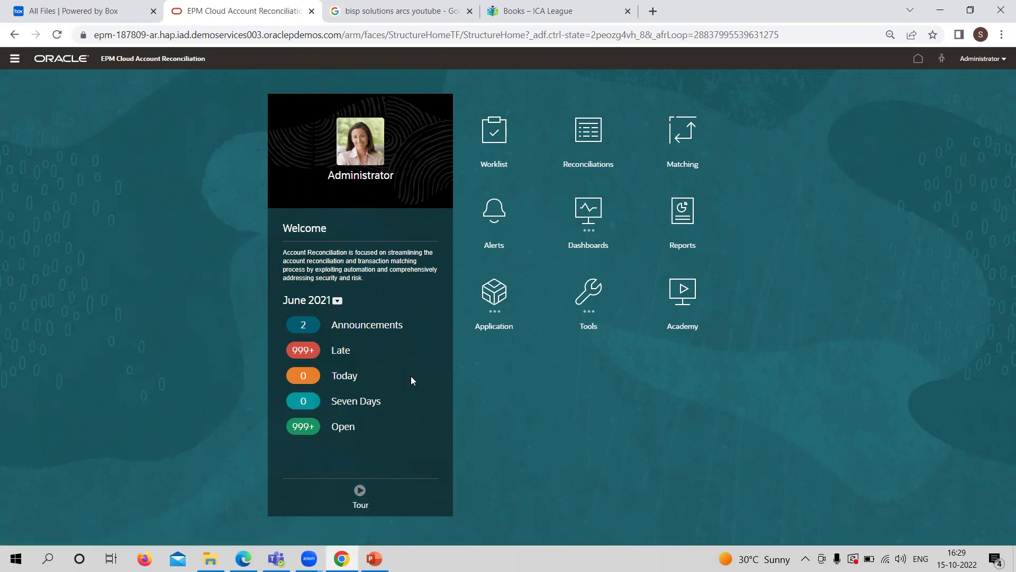
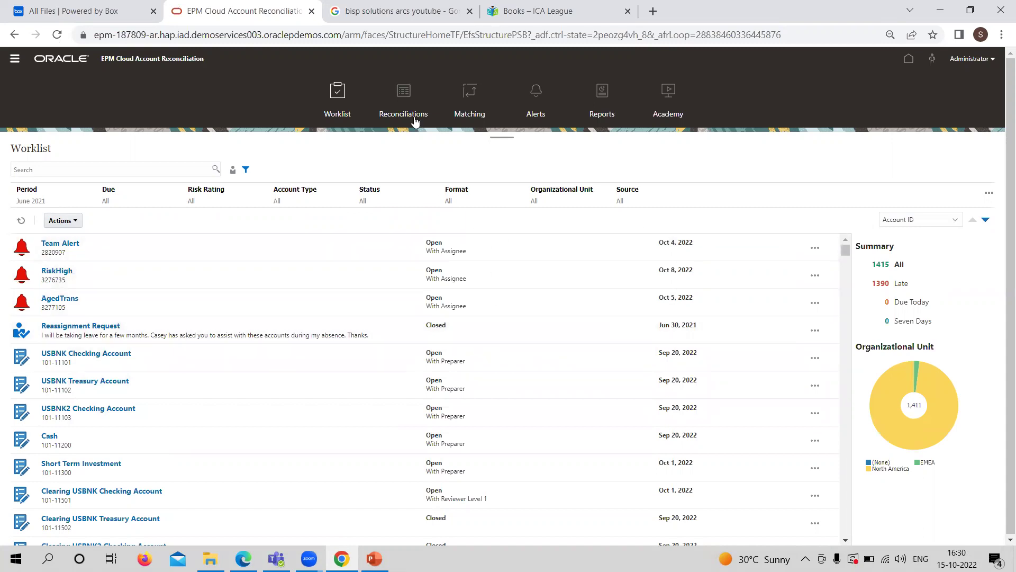
View the Reconciliations, Matching and Alerts pages, ending back on the home page
{"action": "left_click", "coordinate": [403, 91]}
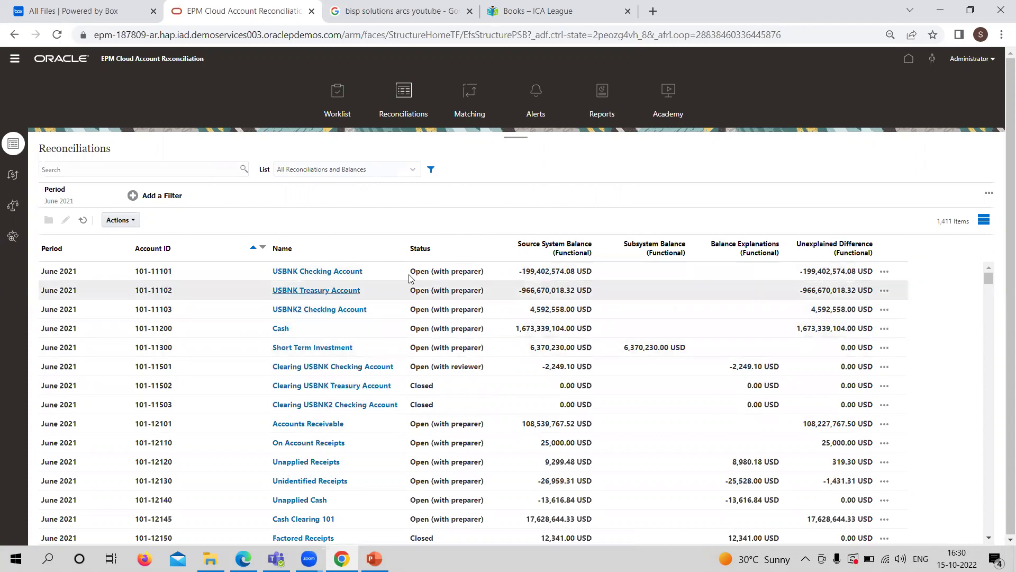
{"action": "left_click", "coordinate": [478, 94]}
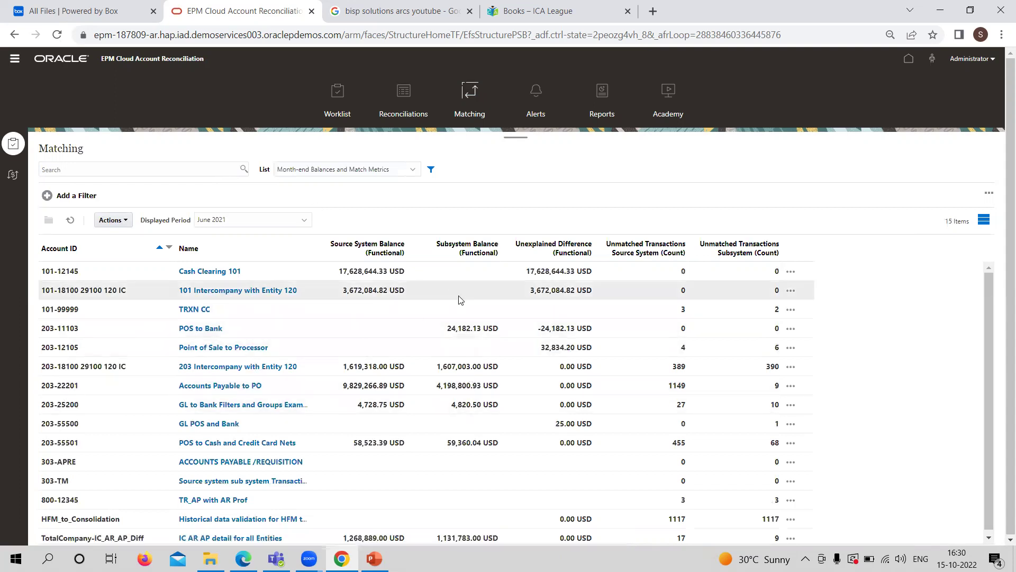
{"action": "left_click", "coordinate": [536, 97]}
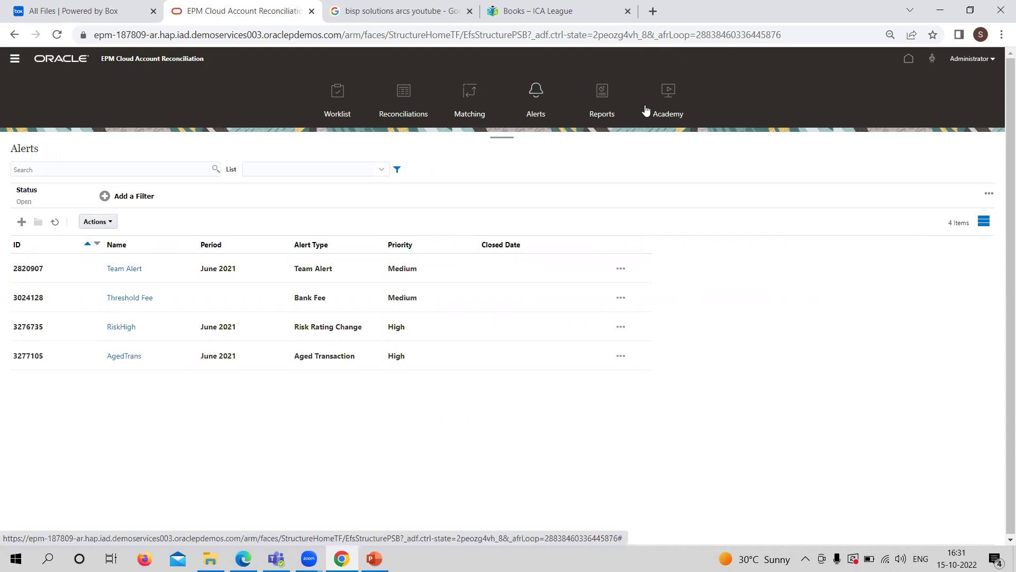
{"action": "left_click", "coordinate": [908, 58]}
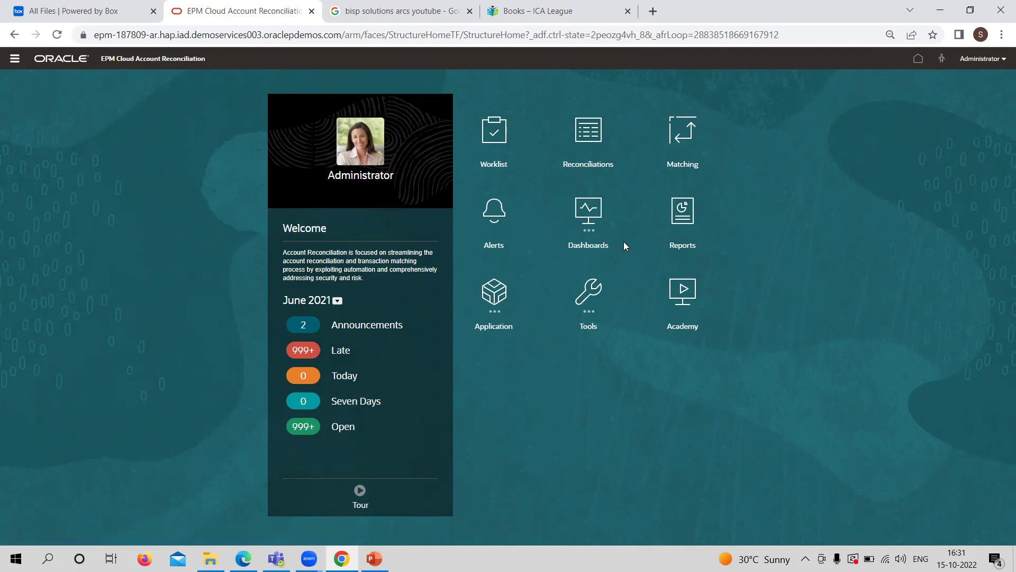
Look at the Dashboards options and the Transaction Matching and Reconciliation Compliance reports, ending back on the home page
{"action": "left_click", "coordinate": [590, 221]}
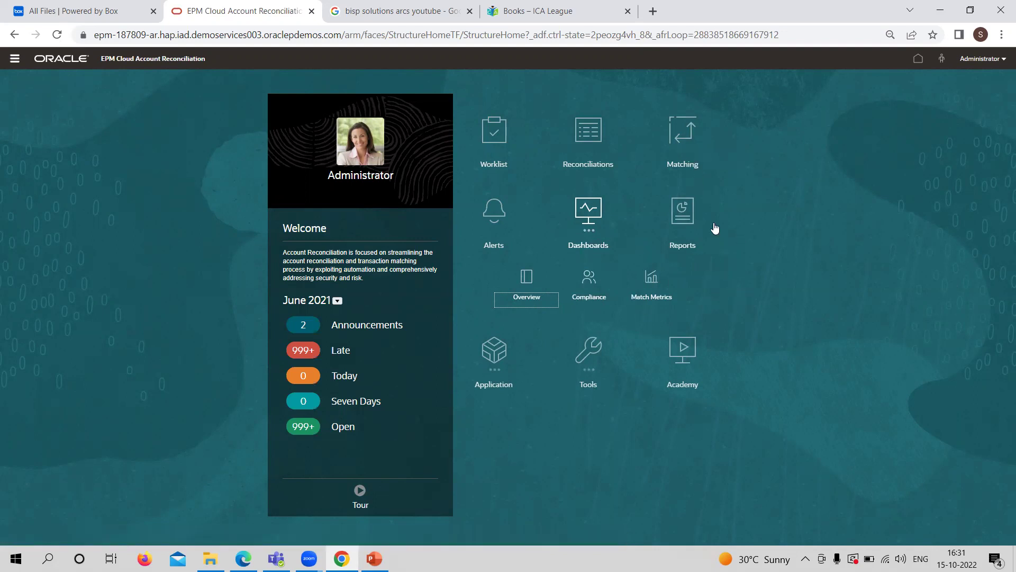
{"action": "left_click", "coordinate": [689, 220]}
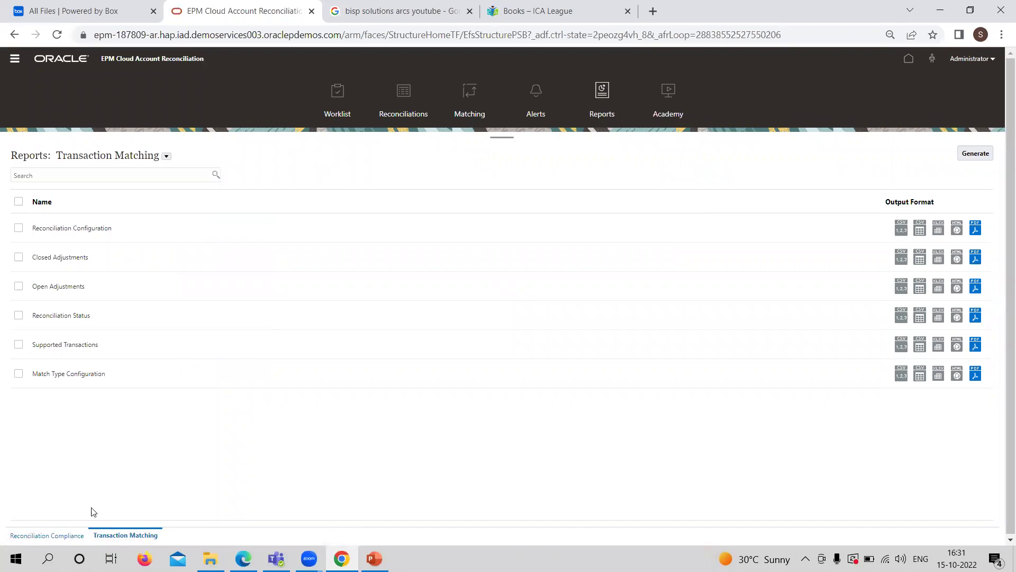
{"action": "left_click", "coordinate": [67, 535]}
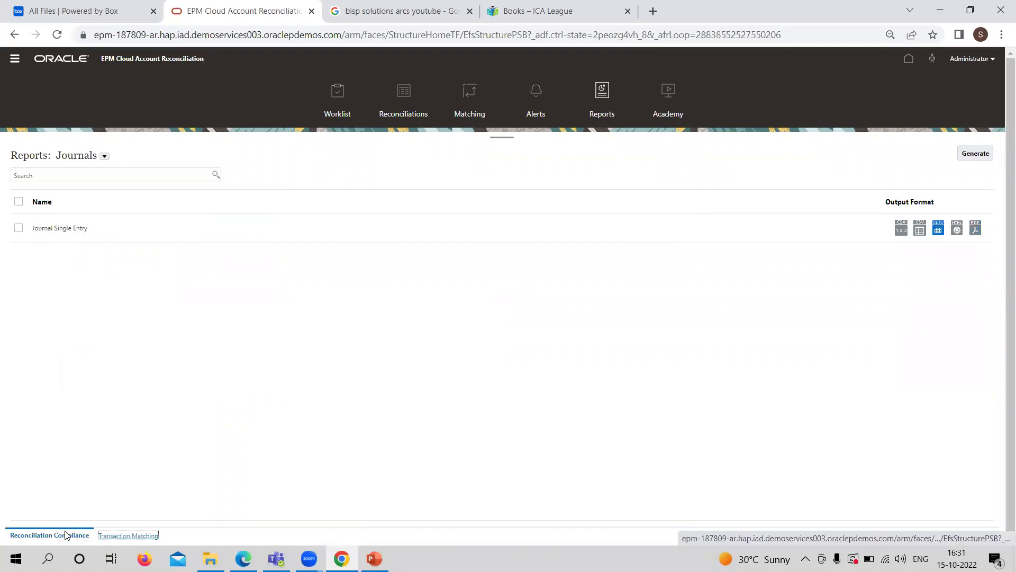
{"action": "left_click", "coordinate": [910, 60]}
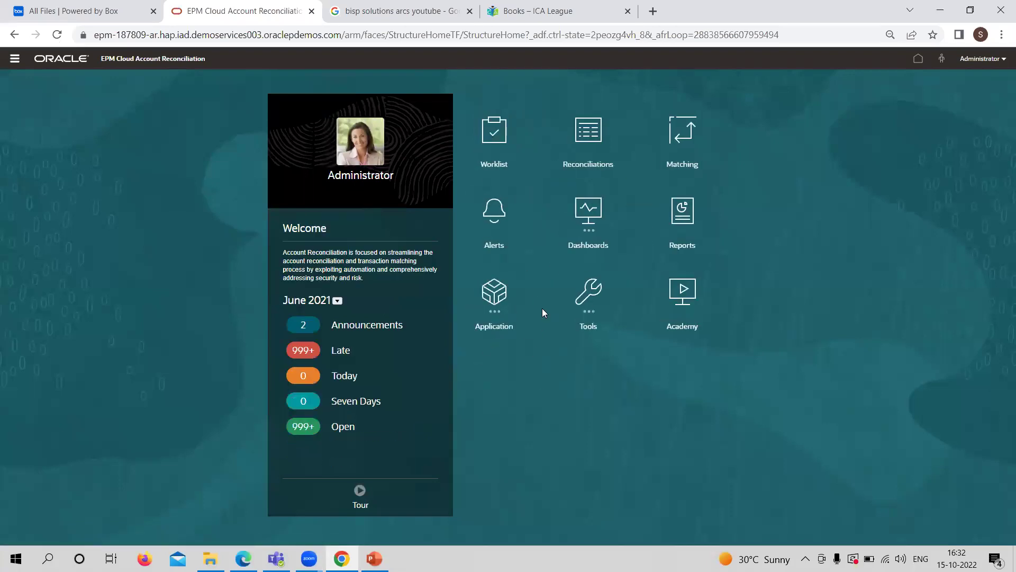
Examine the application's Jobs for Reconciliation Compliance and Transaction Matching, including the actions available for Transaction Matching jobs
{"action": "left_click", "coordinate": [503, 300]}
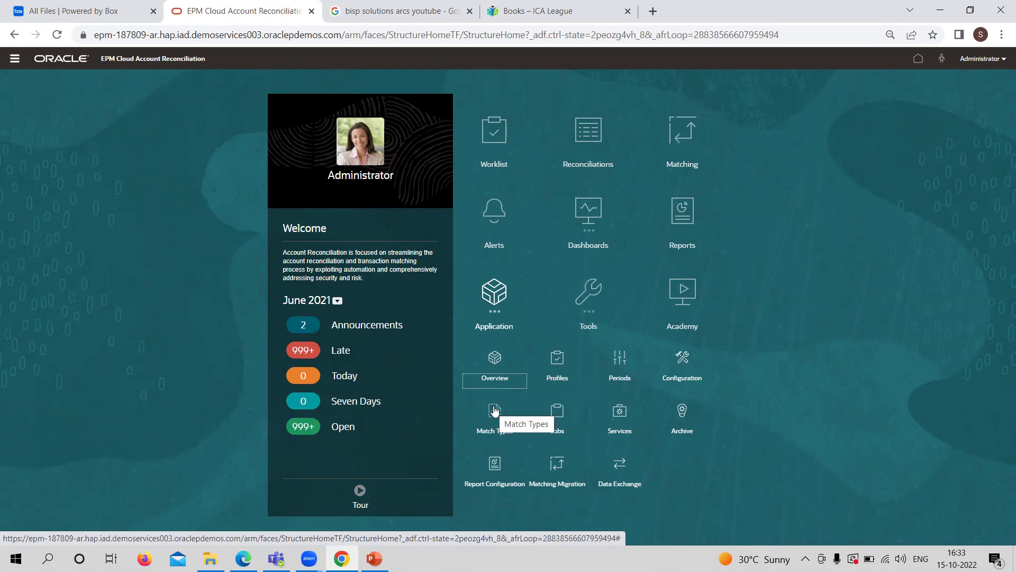
{"action": "left_click", "coordinate": [557, 413]}
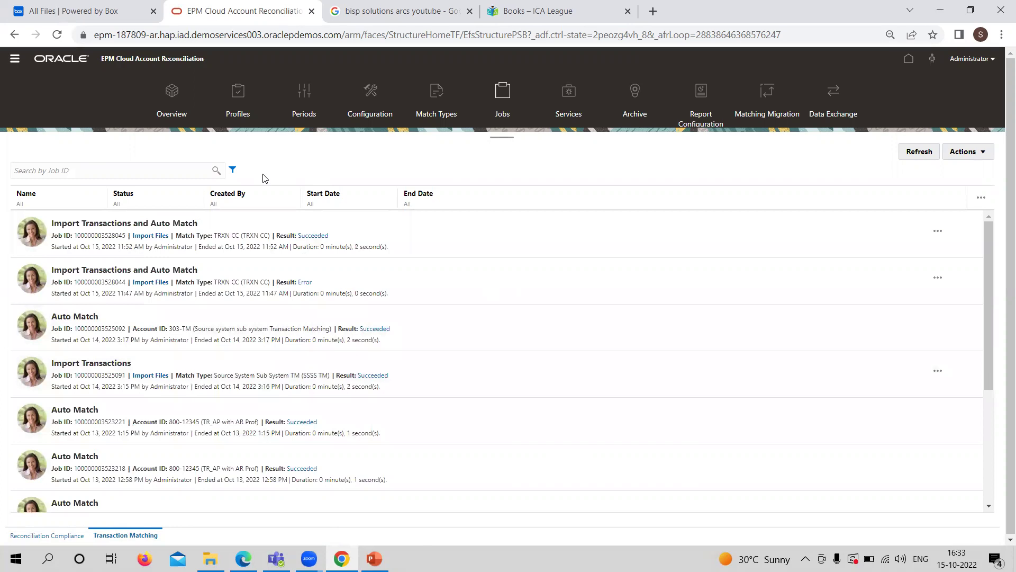
{"action": "left_click", "coordinate": [38, 536]}
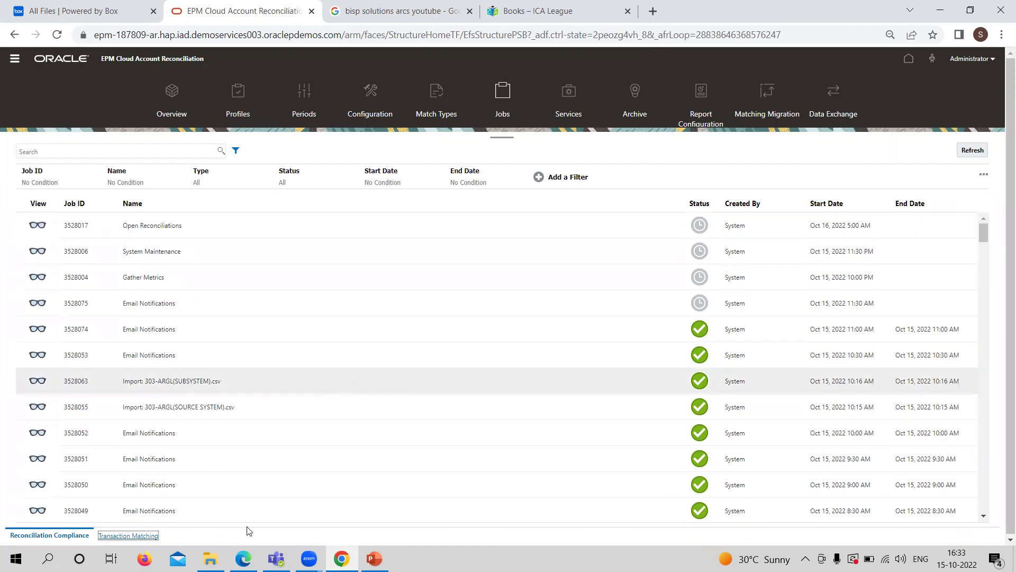
{"action": "left_click", "coordinate": [141, 536]}
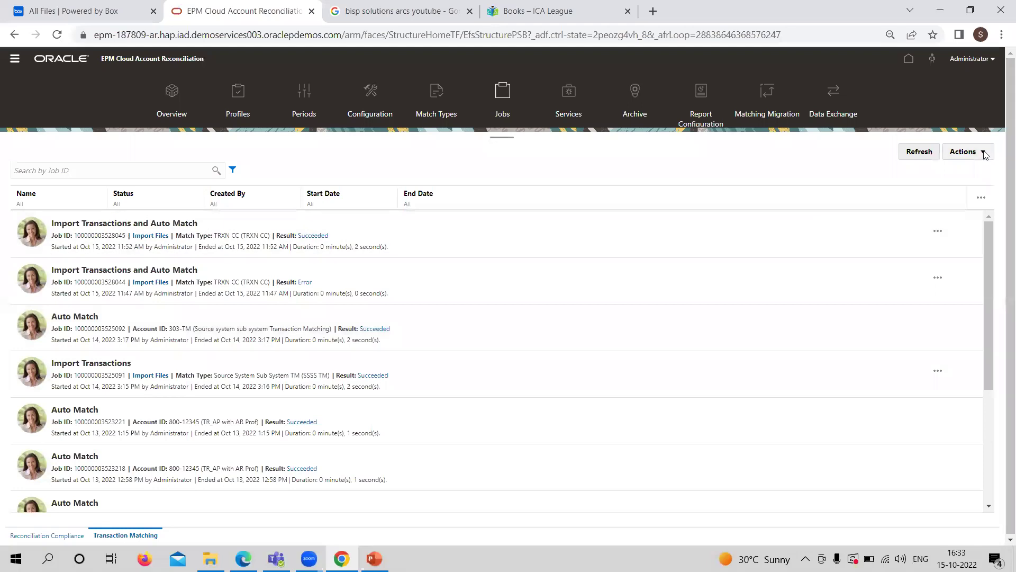
{"action": "left_click", "coordinate": [963, 152]}
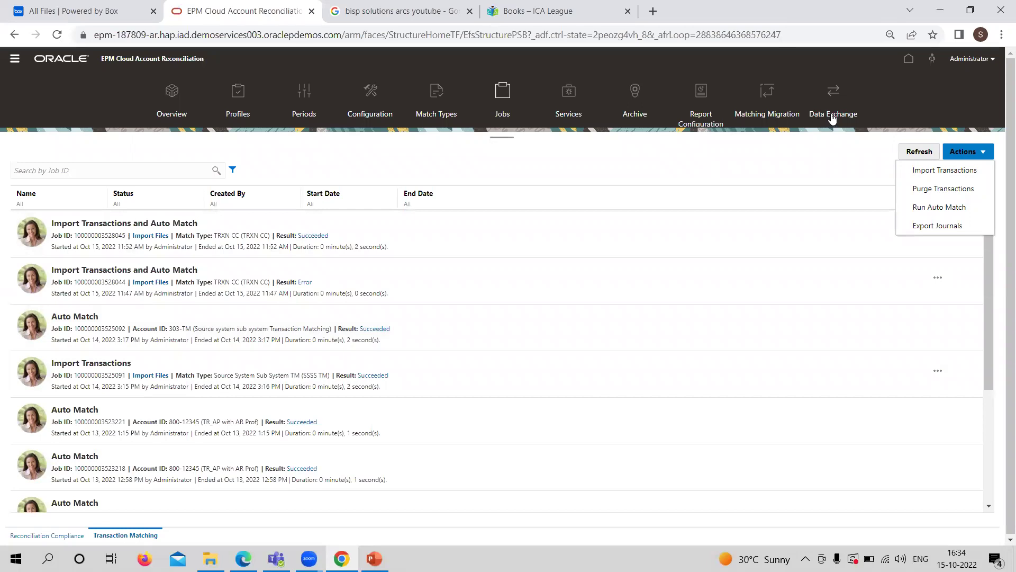
View the application's Services, Archive and Report Configuration pages, ending back on the home page
{"action": "left_click", "coordinate": [569, 95]}
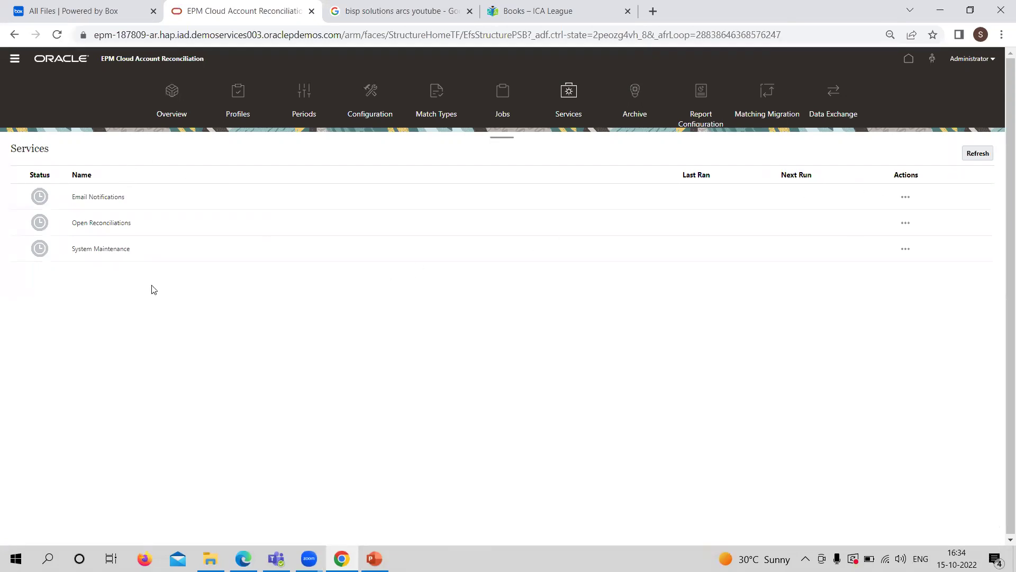
{"action": "left_click", "coordinate": [631, 95]}
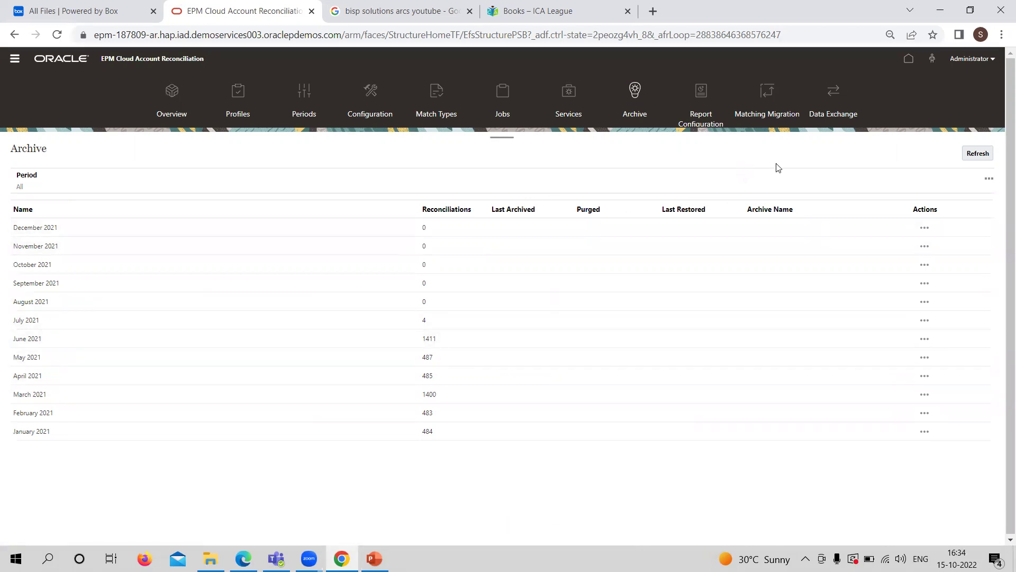
{"action": "left_click", "coordinate": [711, 95]}
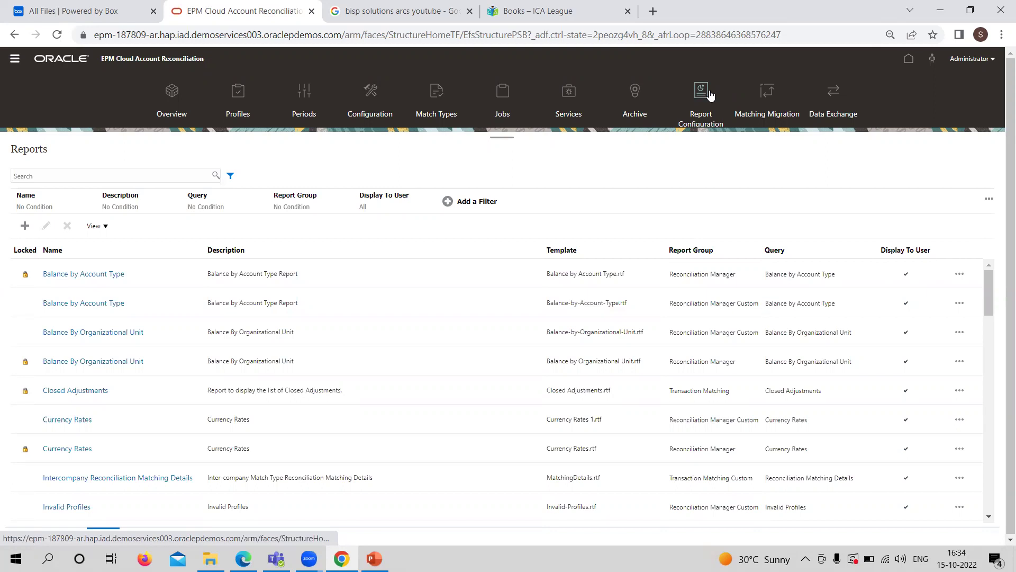
{"action": "left_click", "coordinate": [909, 59]}
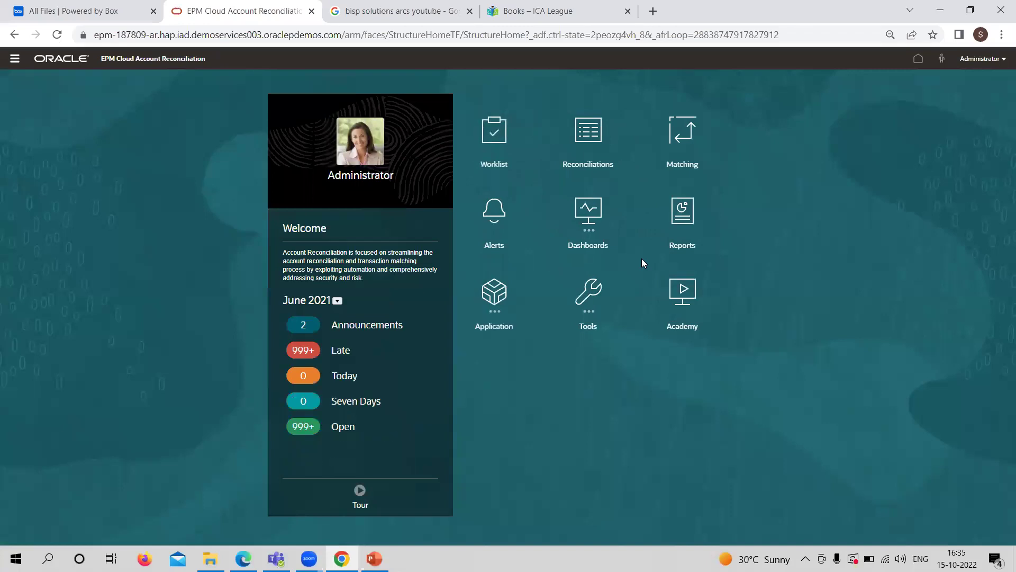
Compare the Application functions on the home page with the links listed in the Navigator
{"action": "left_click", "coordinate": [494, 294]}
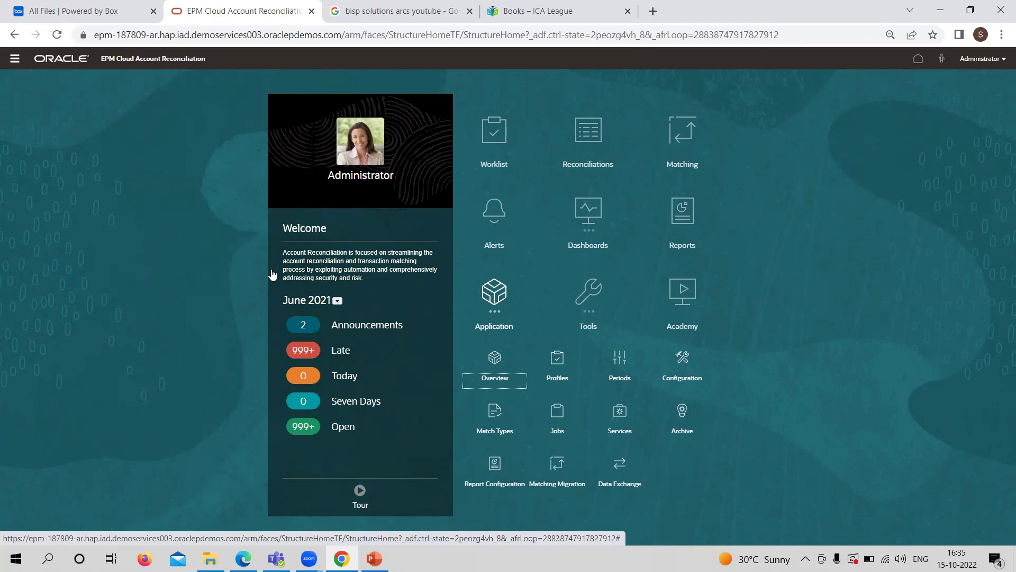
{"action": "left_click", "coordinate": [14, 59]}
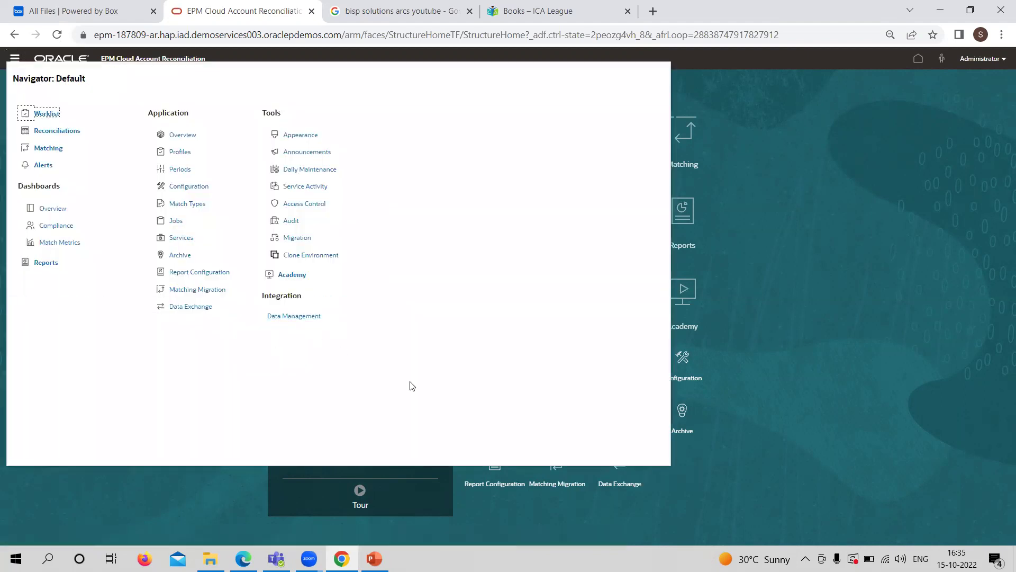
{"action": "left_click", "coordinate": [778, 347]}
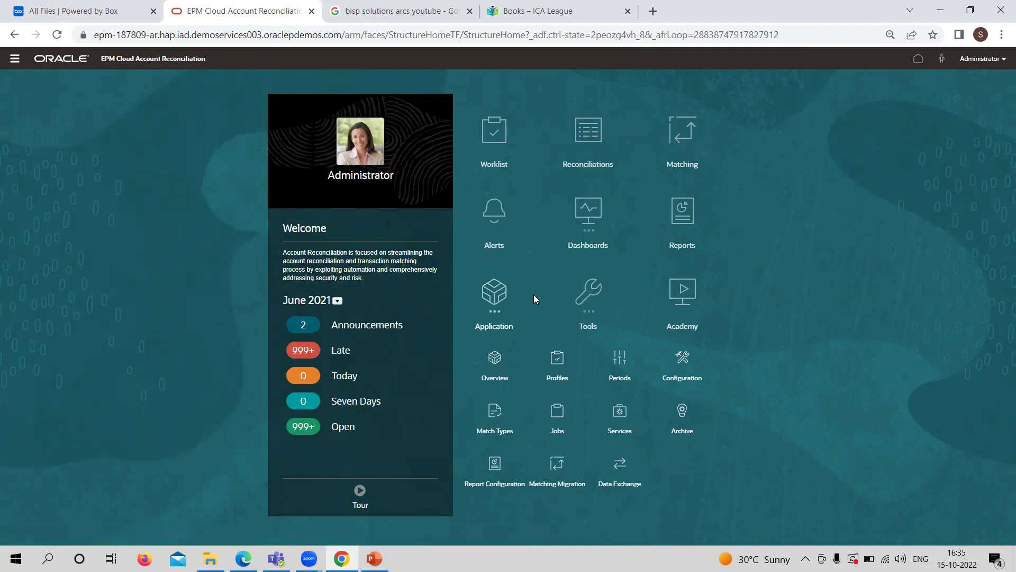
Look over the Tools functions and open the Appearance settings
{"action": "left_click", "coordinate": [594, 300]}
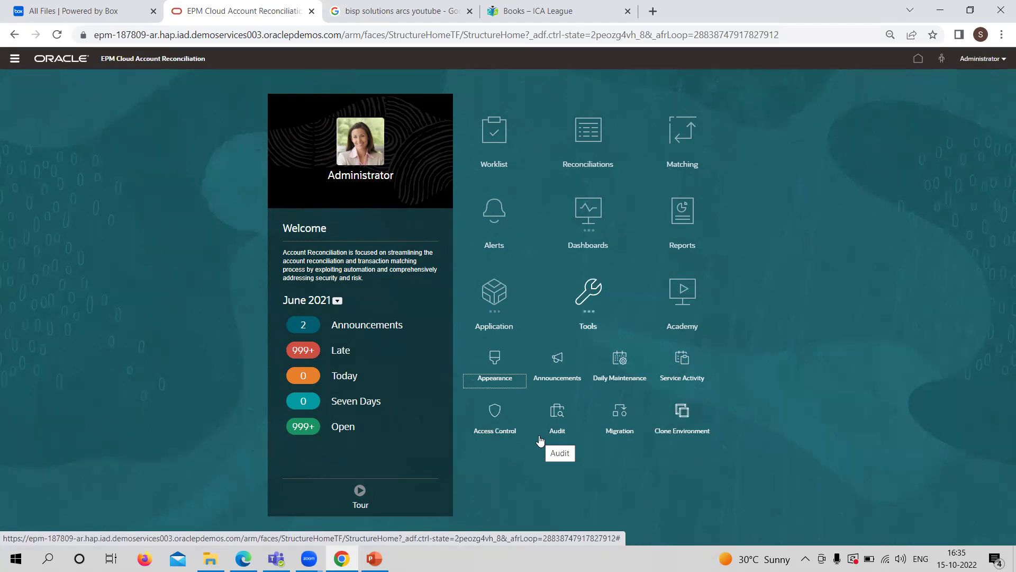
{"action": "left_click", "coordinate": [495, 358]}
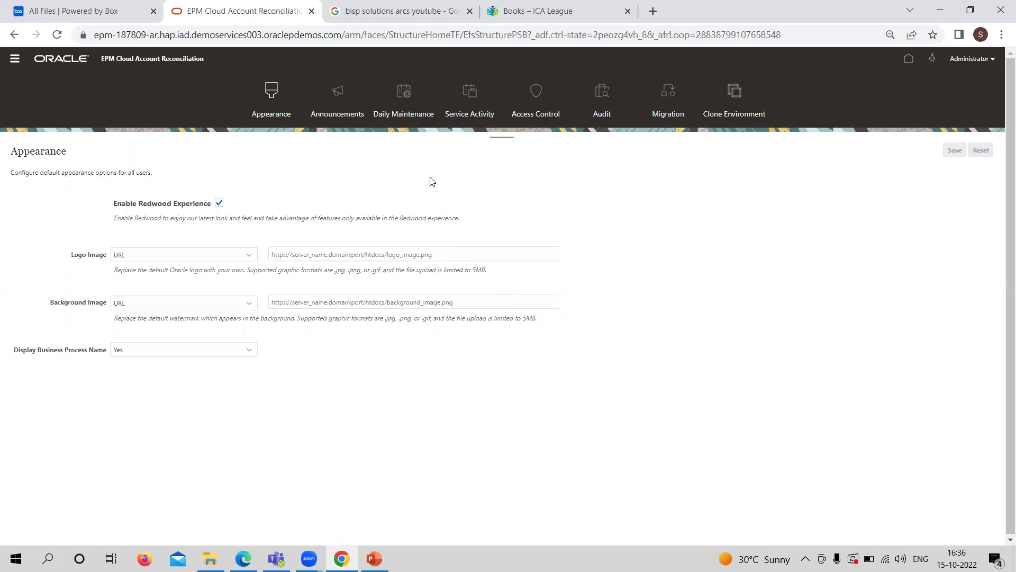
View the Announcements, Daily Maintenance and Service Activity pages of the Tools functions
{"action": "left_click", "coordinate": [339, 102]}
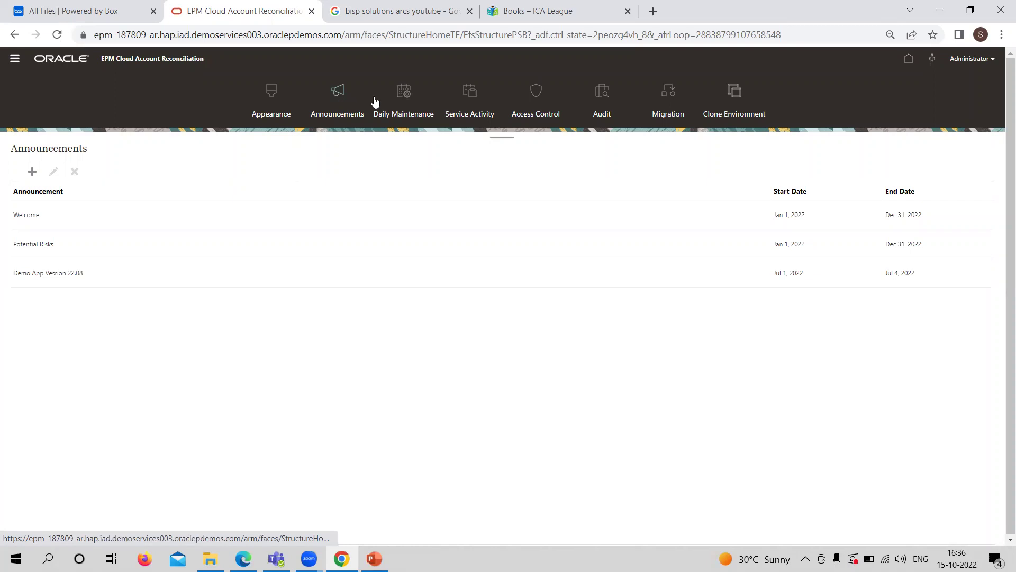
{"action": "left_click", "coordinate": [400, 102]}
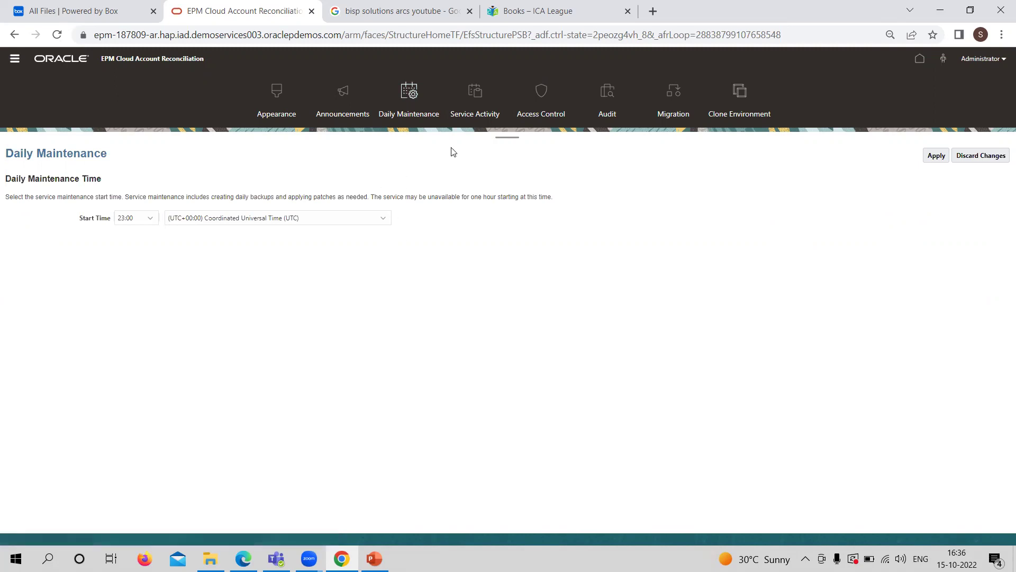
{"action": "left_click", "coordinate": [478, 106]}
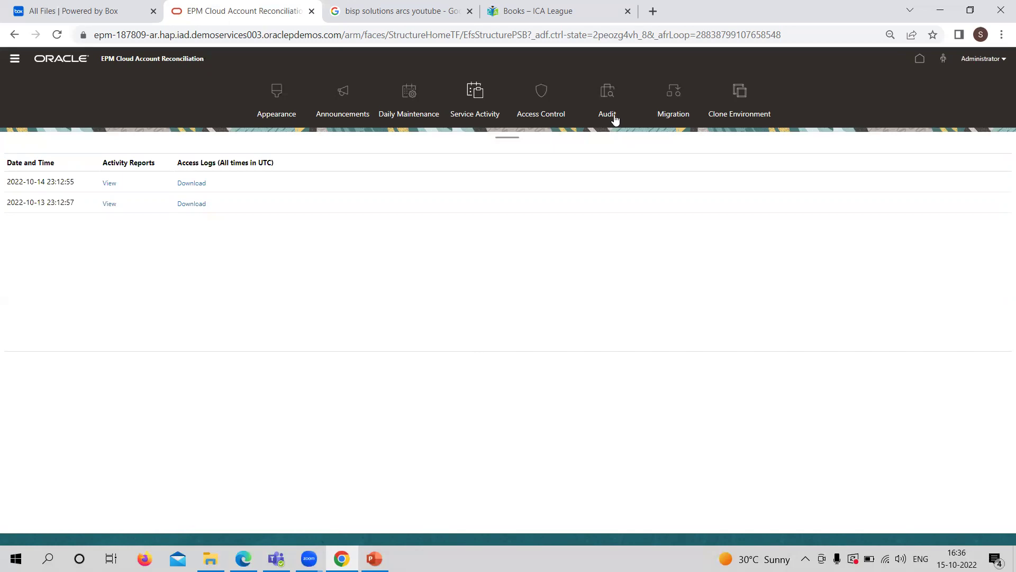
Look over the Access Control groups, the Audit Report, and the Migration artifacts with the Remove Application option
{"action": "left_click", "coordinate": [543, 101]}
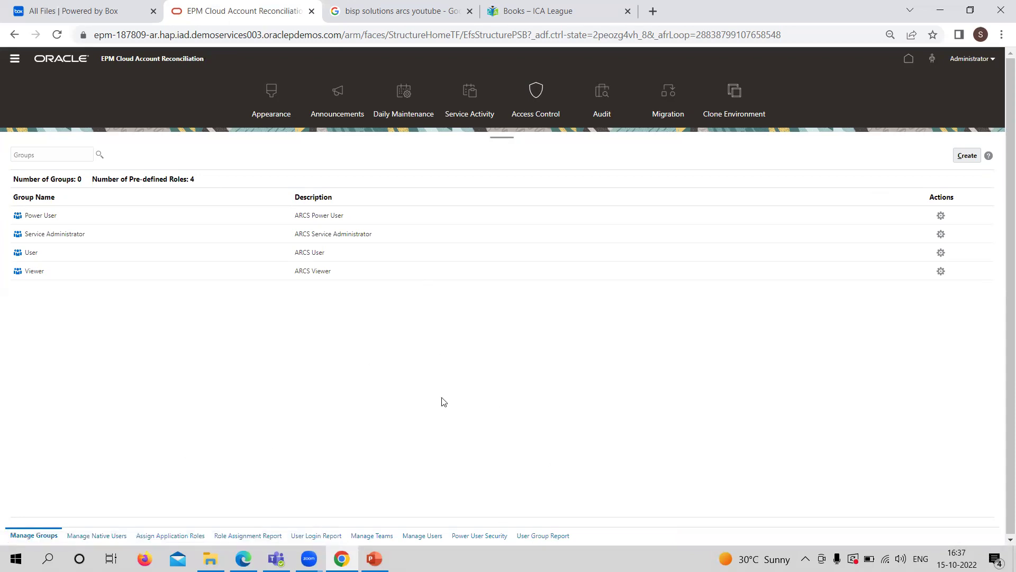
{"action": "left_click", "coordinate": [604, 97]}
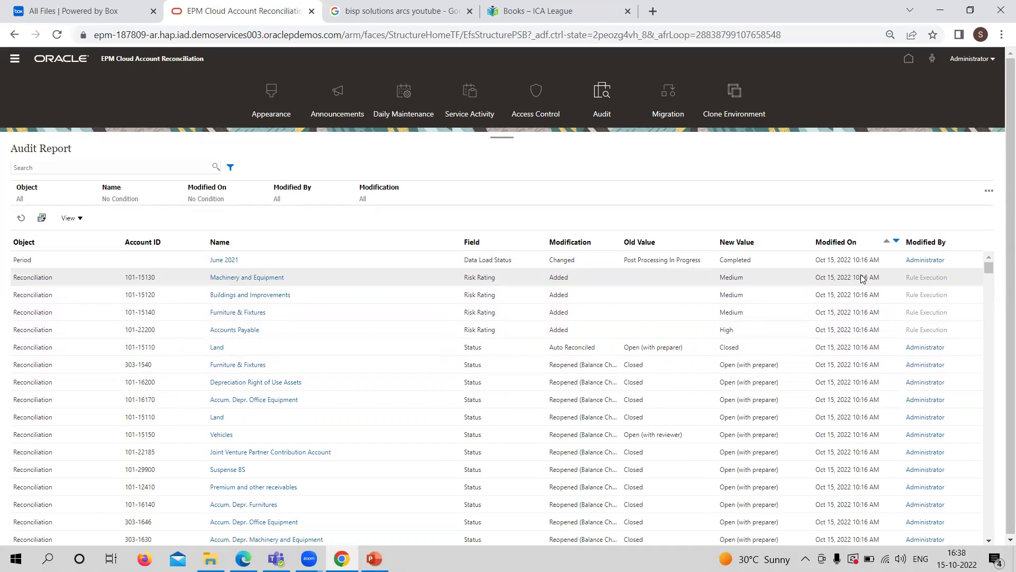
{"action": "left_click", "coordinate": [673, 95]}
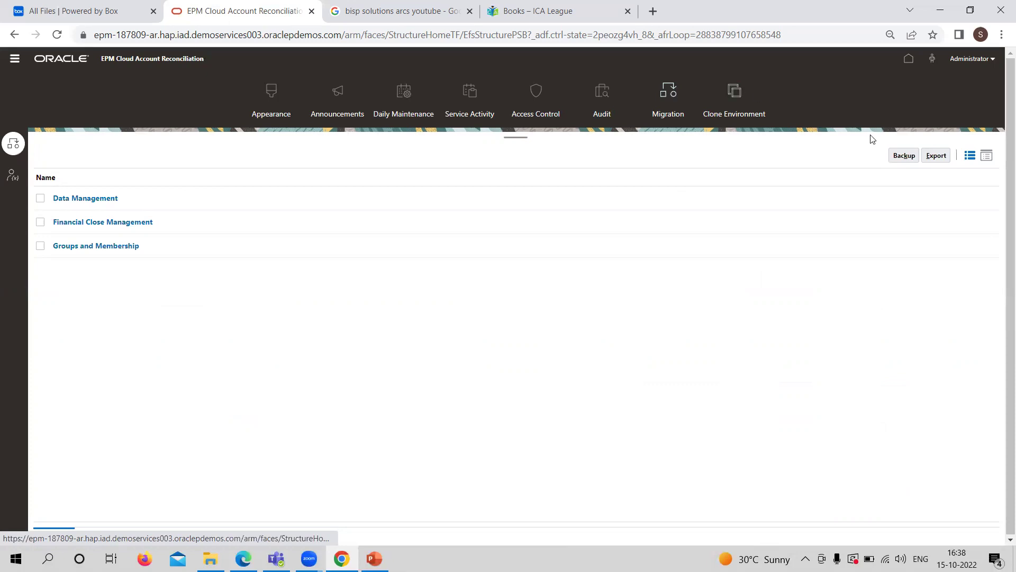
{"action": "left_click", "coordinate": [14, 175]}
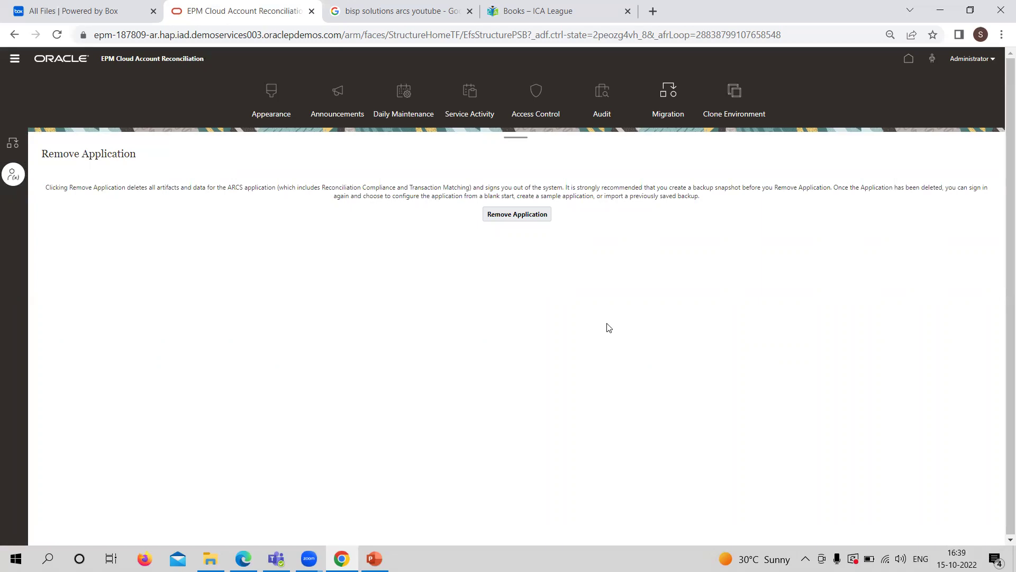
Examine the Clone Environment settings, including the Target URL field, and return to the home page
{"action": "left_click", "coordinate": [735, 92]}
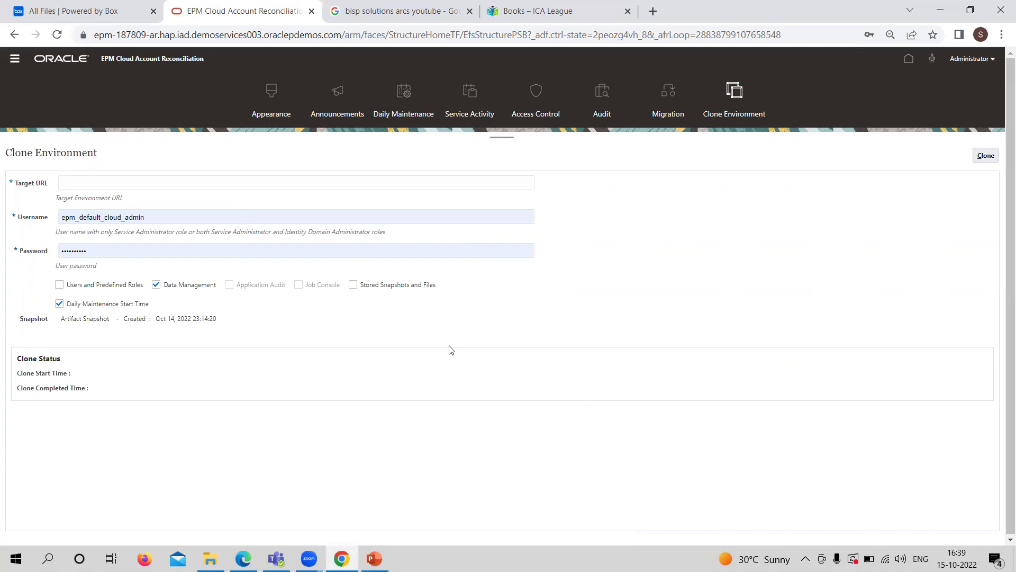
{"action": "left_click", "coordinate": [161, 180]}
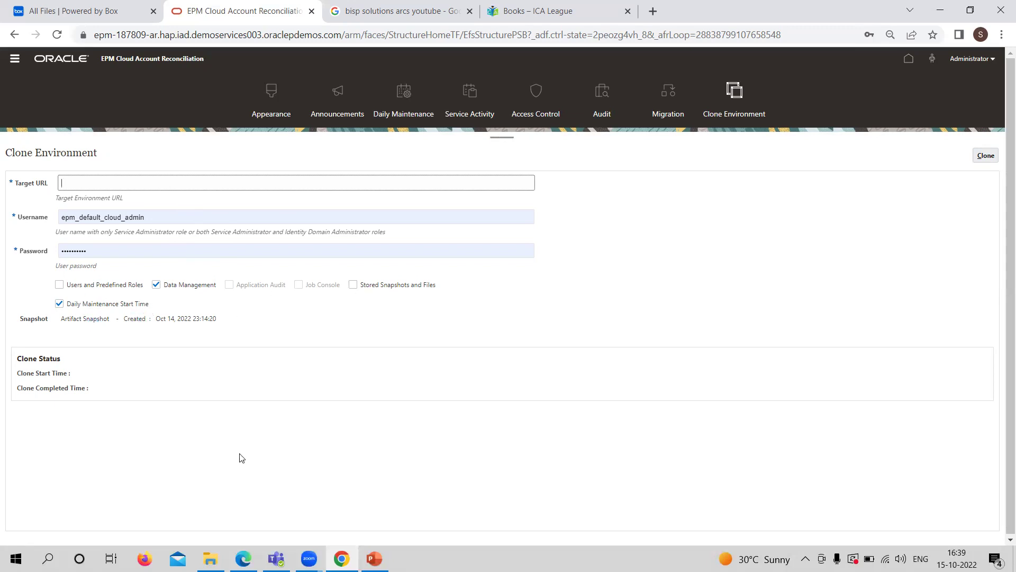
{"action": "left_click", "coordinate": [904, 63]}
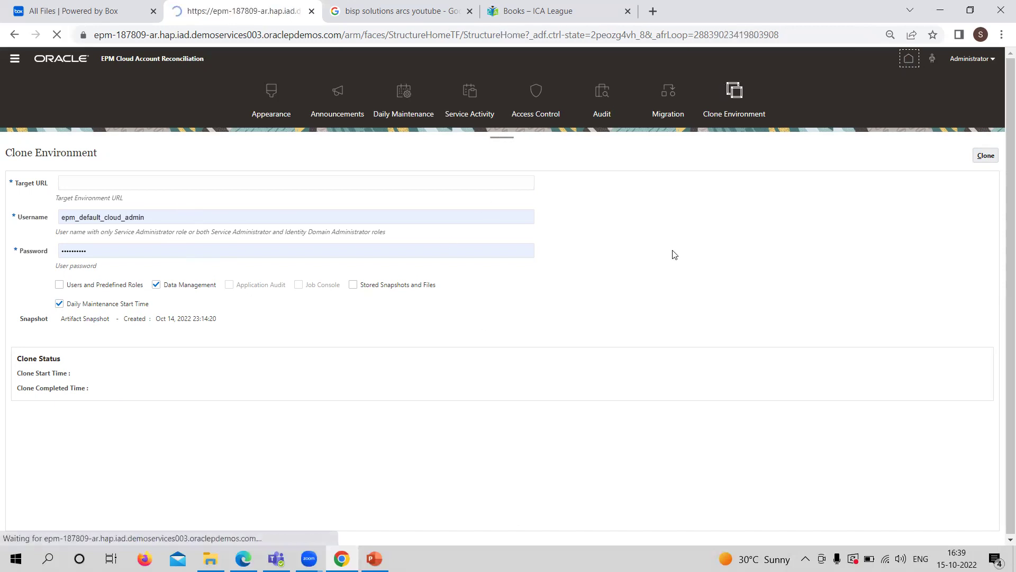